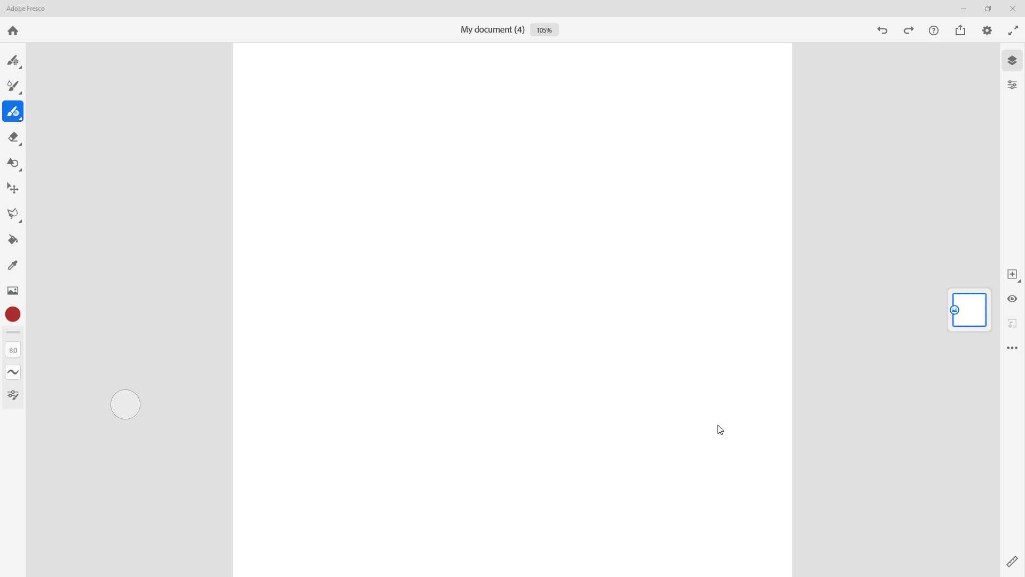
# Step: Switch to a live watercolour brush, set size 186, and paint a large red blob top left
pyautogui.click(13, 86)
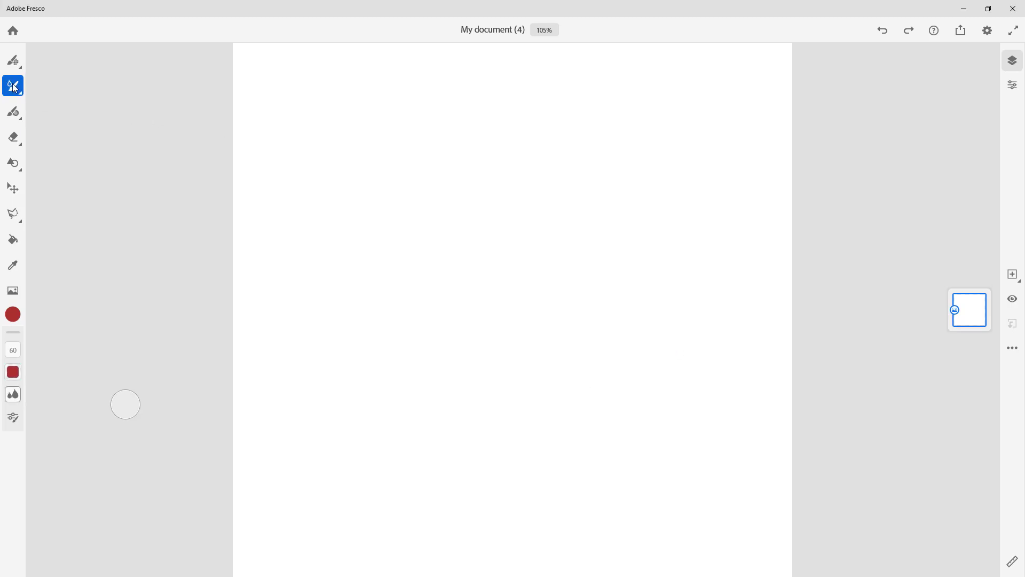
pyautogui.click(18, 88)
pyautogui.click(20, 89)
pyautogui.click(19, 351)
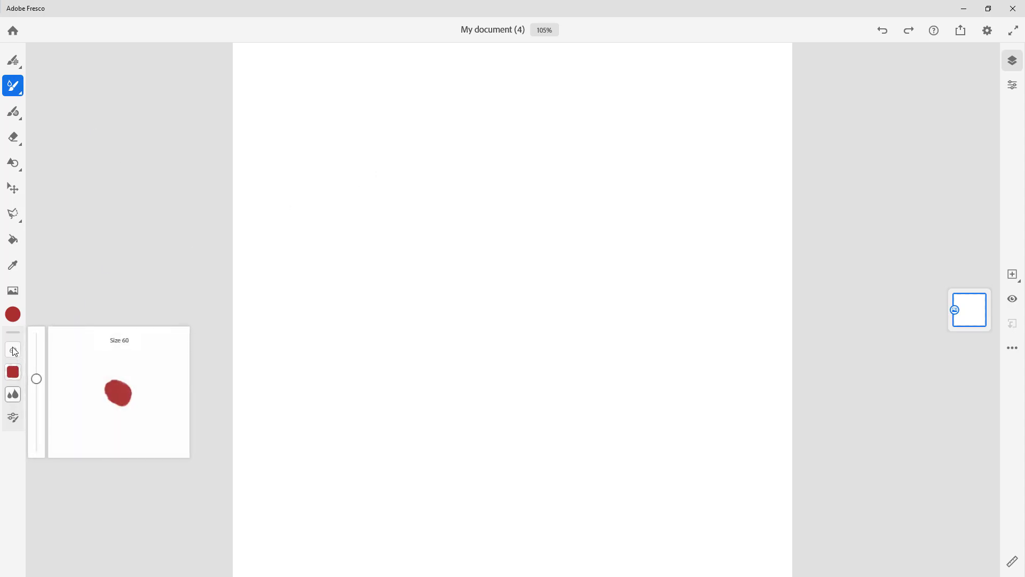
pyautogui.moveTo(37, 379)
pyautogui.mouseDown()
pyautogui.moveTo(46, 355)
pyautogui.moveTo(189, 283)
pyautogui.moveTo(37, 355)
pyautogui.mouseUp()
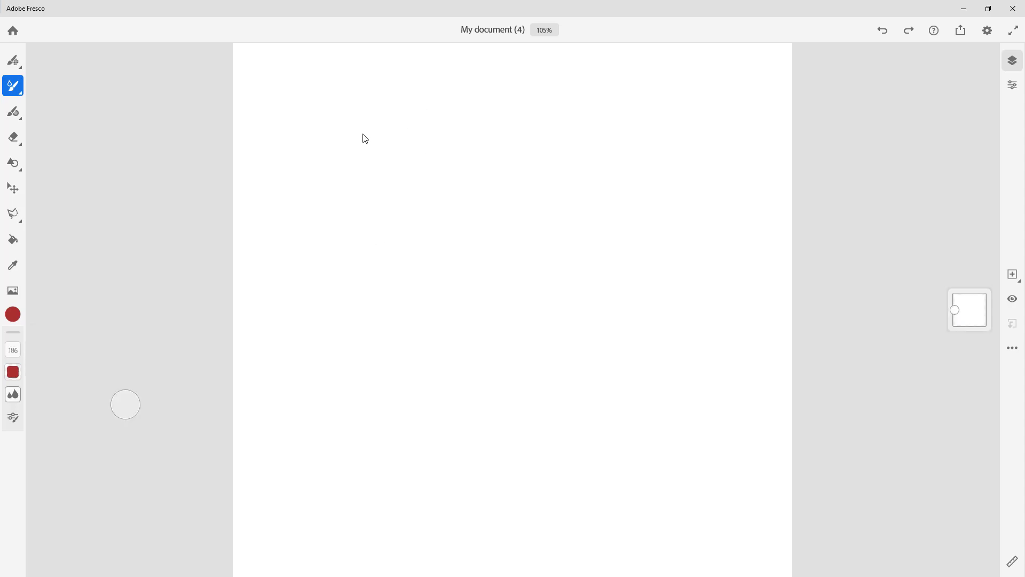
pyautogui.moveTo(361, 137)
pyautogui.mouseDown()
pyautogui.moveTo(335, 189)
pyautogui.moveTo(421, 173)
pyautogui.moveTo(390, 127)
pyautogui.moveTo(341, 214)
pyautogui.mouseUp()
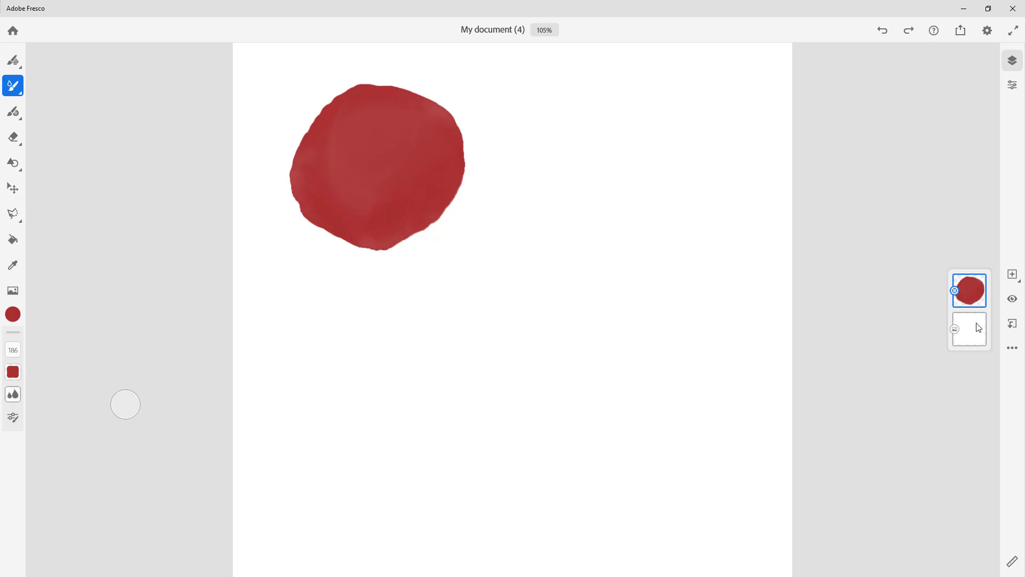
# Step: Toggle the blob layer's visibility off and on, then paint an olive blob overlapping the red one
pyautogui.click(1013, 300)
pyautogui.click(1012, 300)
pyautogui.click(13, 315)
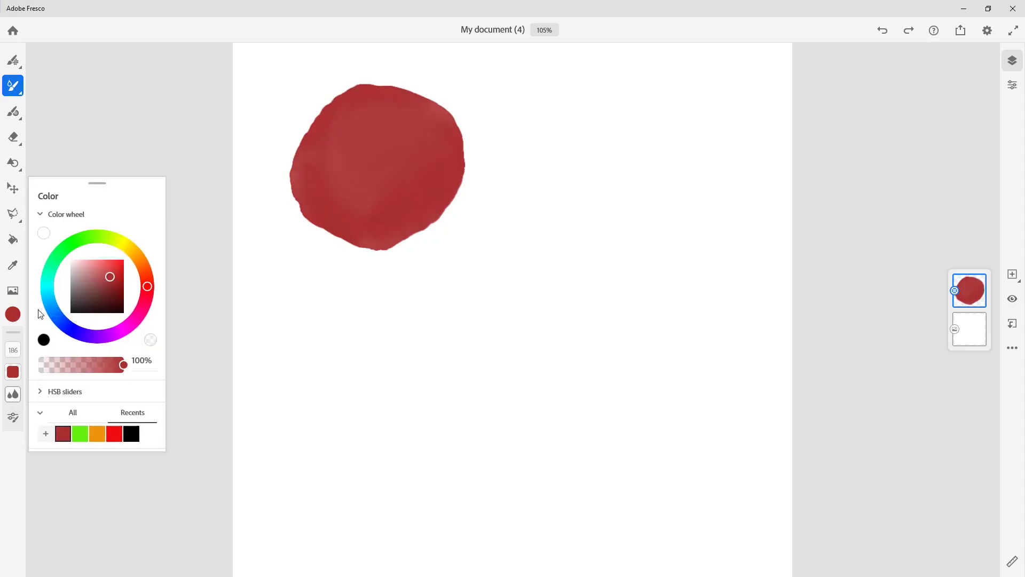
pyautogui.click(126, 246)
pyautogui.moveTo(418, 221)
pyautogui.mouseDown()
pyautogui.moveTo(483, 239)
pyautogui.moveTo(479, 196)
pyautogui.mouseUp()
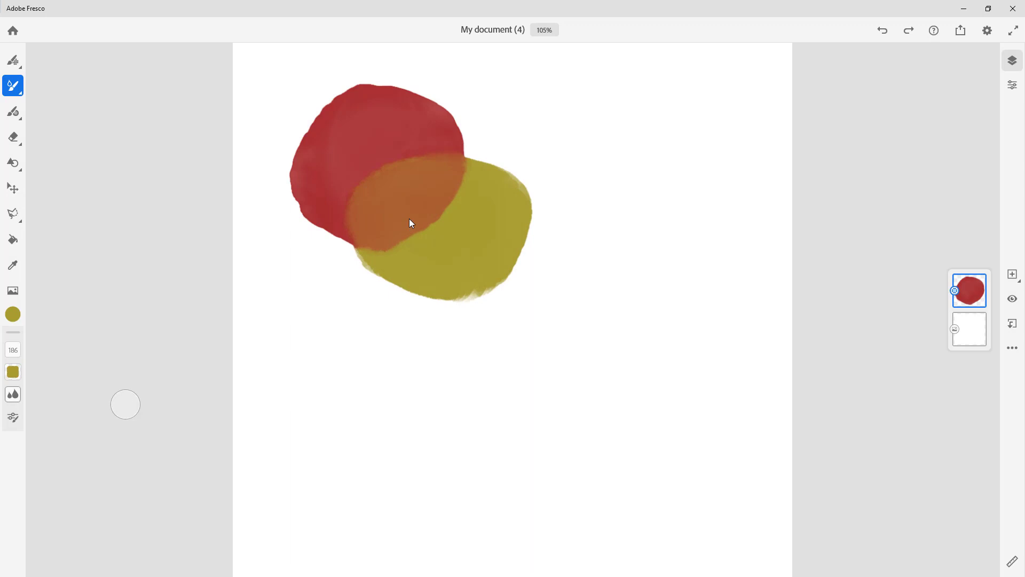
# Step: Paint a vivid yellow blob at the red blob's upper right
pyautogui.click(12, 315)
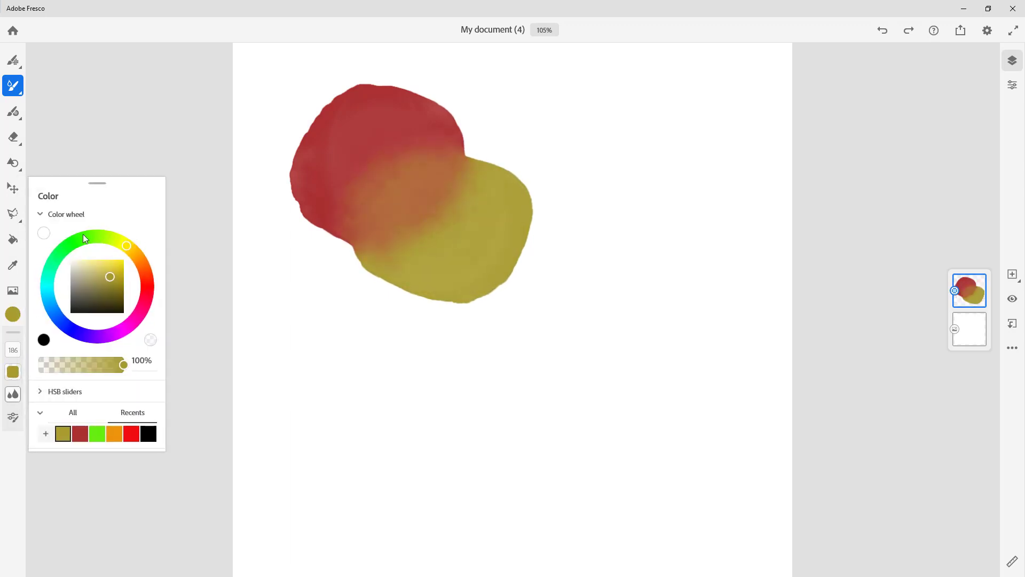
pyautogui.click(119, 257)
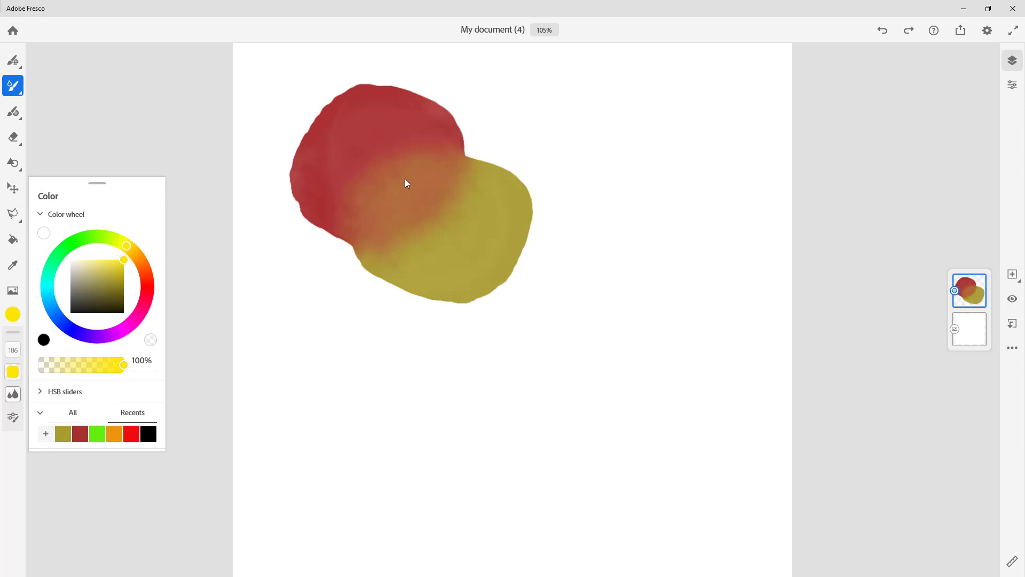
pyautogui.click(491, 140)
pyautogui.moveTo(476, 107)
pyautogui.mouseDown()
pyautogui.moveTo(523, 150)
pyautogui.moveTo(491, 100)
pyautogui.mouseUp()
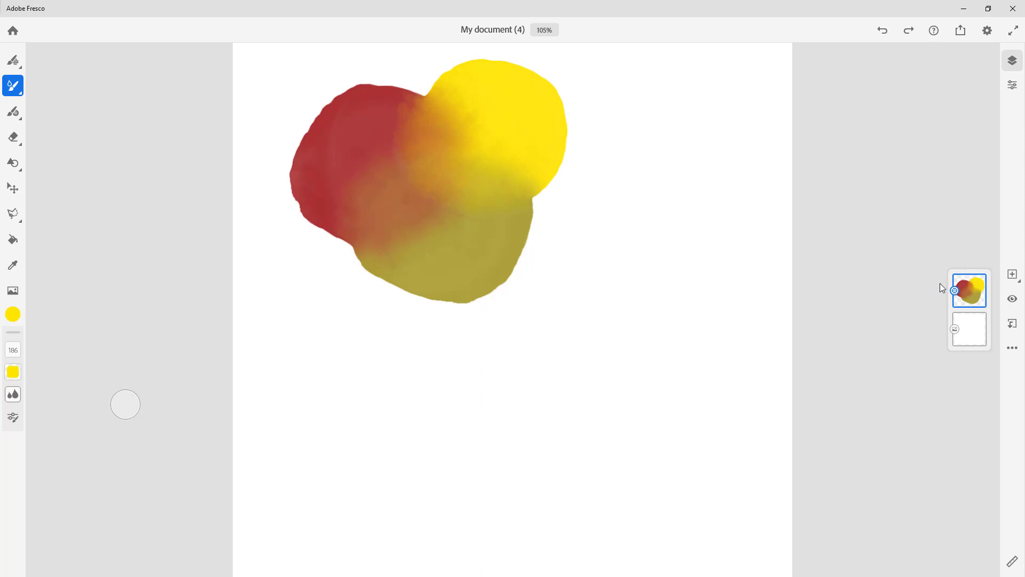
# Step: Add a new empty layer above the blended blobs, briefly viewing its actions menu
pyautogui.click(1014, 277)
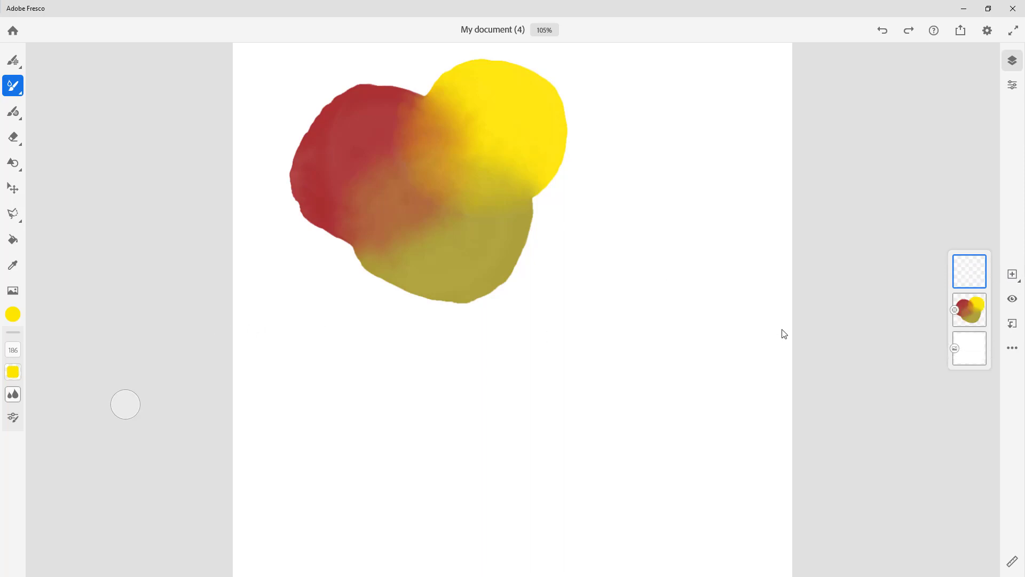
pyautogui.click(966, 278)
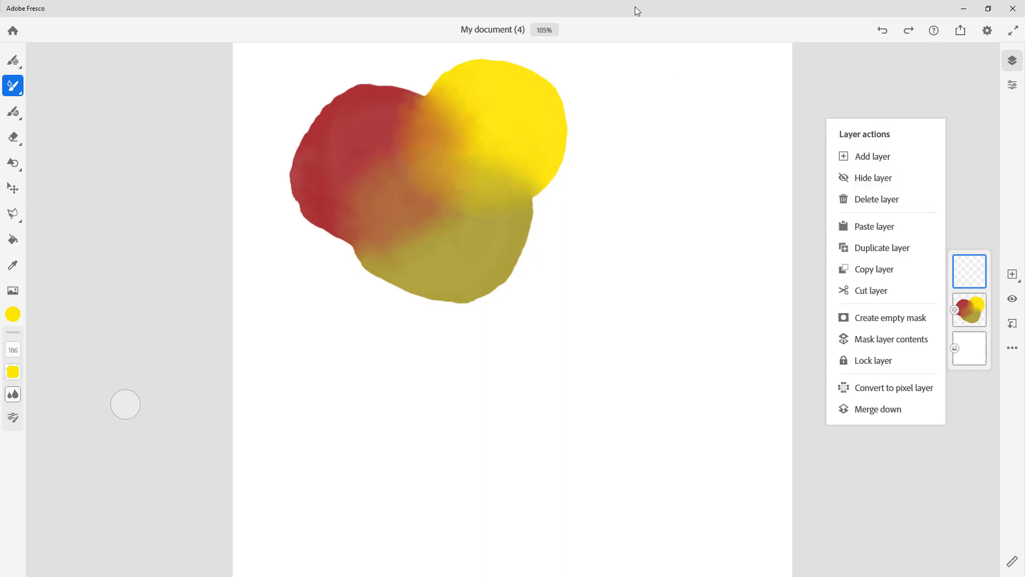
pyautogui.click(969, 264)
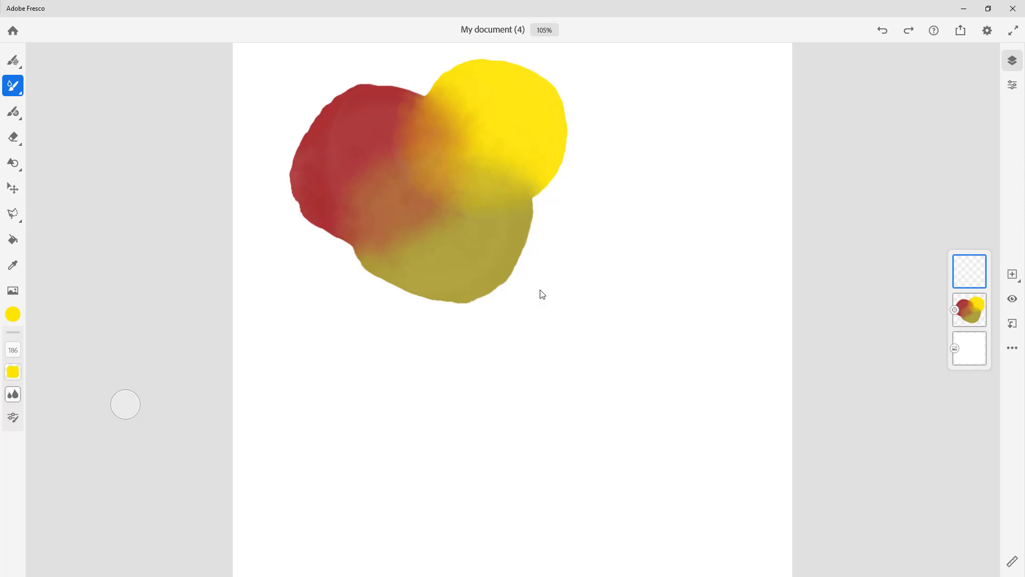
# Step: Paint a green blob over the red blob's lower left on the new layer
pyautogui.click(13, 315)
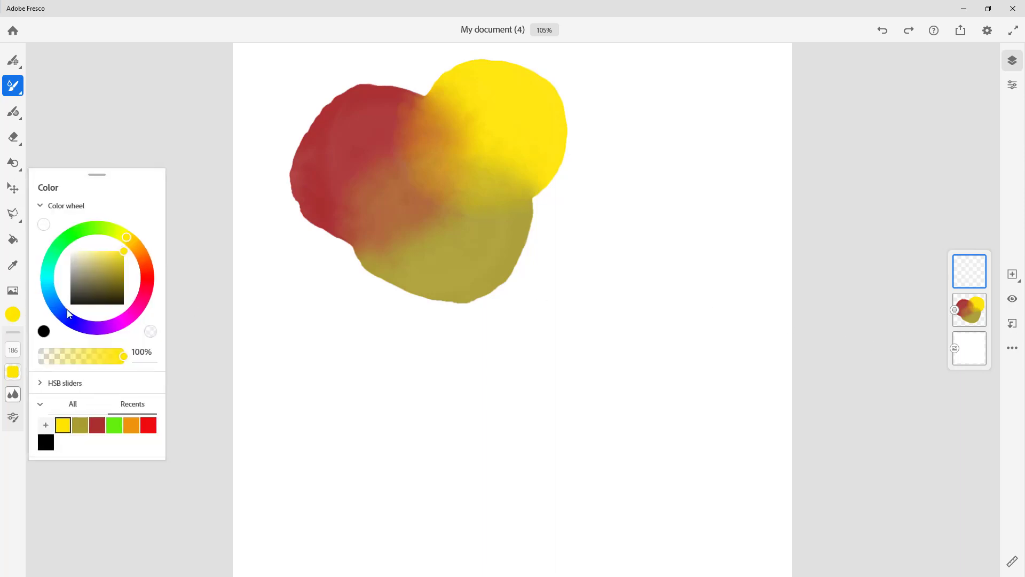
pyautogui.click(85, 229)
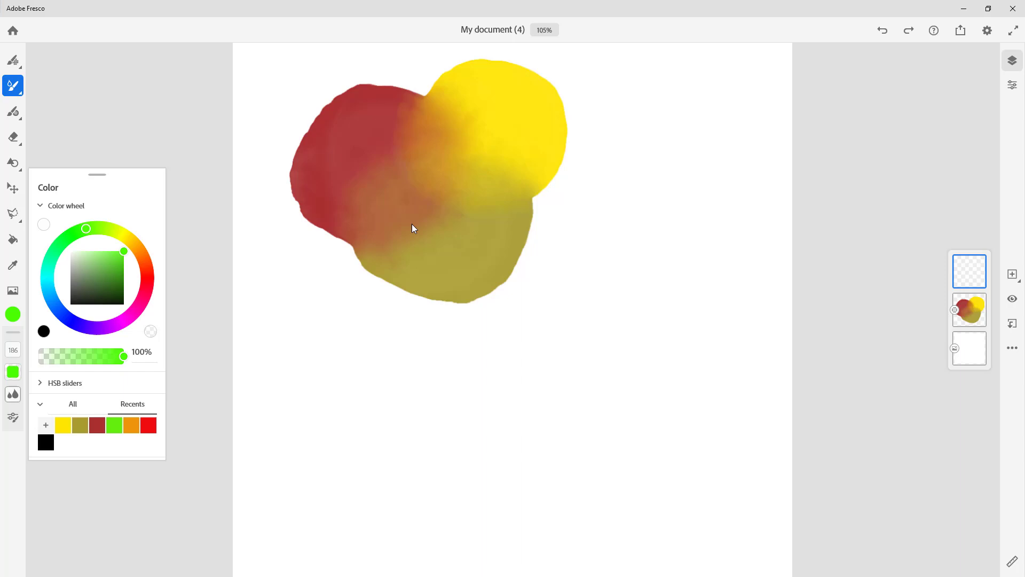
pyautogui.click(308, 247)
pyautogui.moveTo(309, 247)
pyautogui.mouseDown()
pyautogui.moveTo(385, 312)
pyautogui.moveTo(309, 269)
pyautogui.moveTo(379, 305)
pyautogui.moveTo(342, 259)
pyautogui.moveTo(345, 305)
pyautogui.mouseUp()
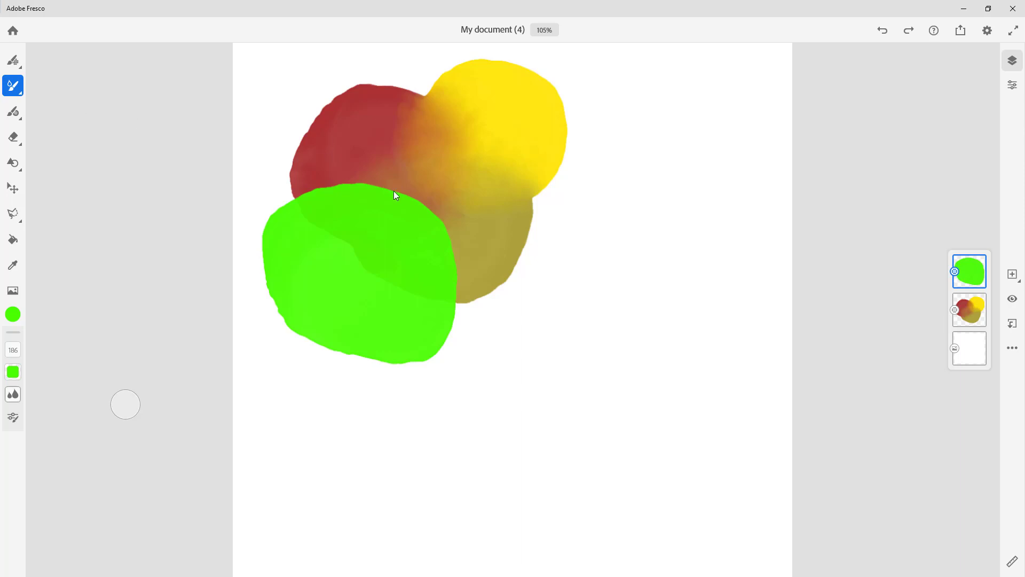
# Step: Paint a blue blob just below the green one so they bleed together
pyautogui.click(13, 315)
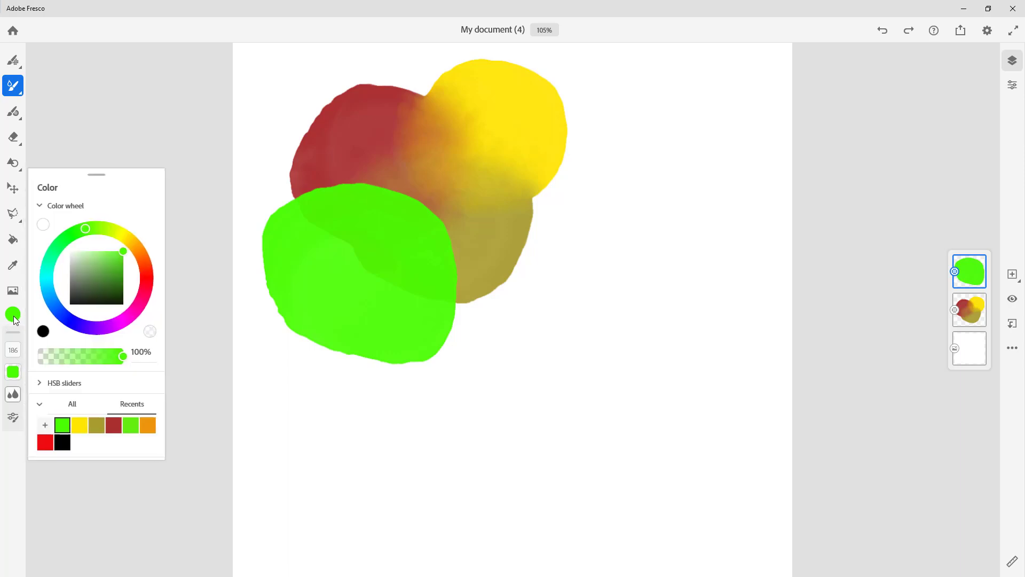
pyautogui.click(70, 315)
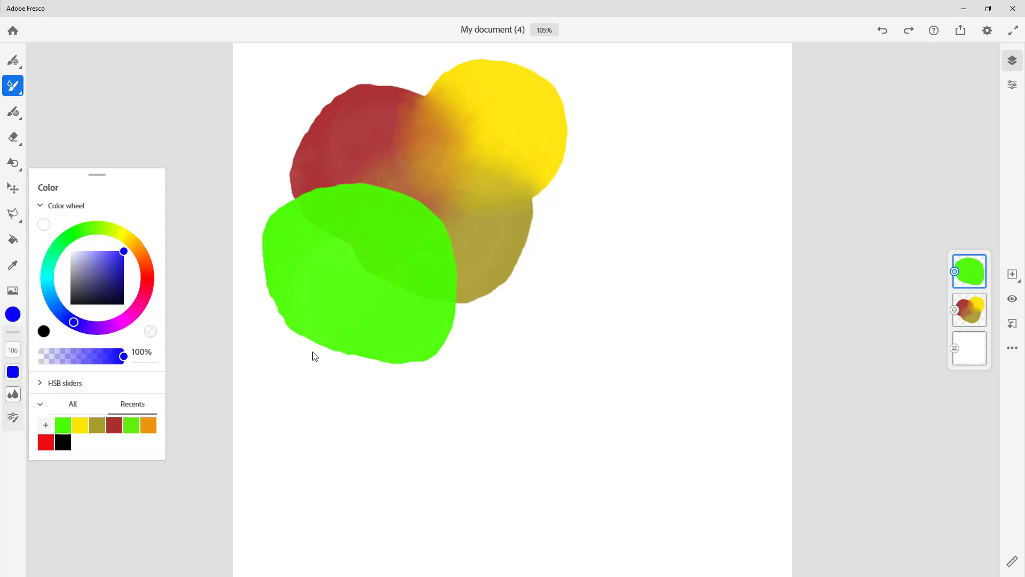
pyautogui.moveTo(314, 354)
pyautogui.mouseDown()
pyautogui.moveTo(305, 381)
pyautogui.moveTo(374, 363)
pyautogui.mouseUp()
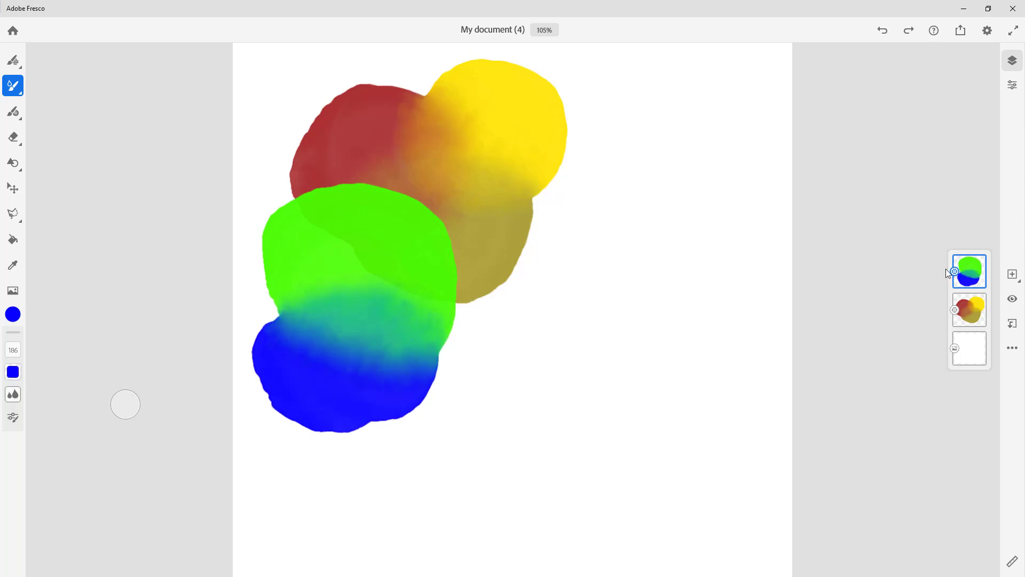
# Step: Draw a looping blue scribble across the blobs with the Vector brush at size 80
pyautogui.click(14, 112)
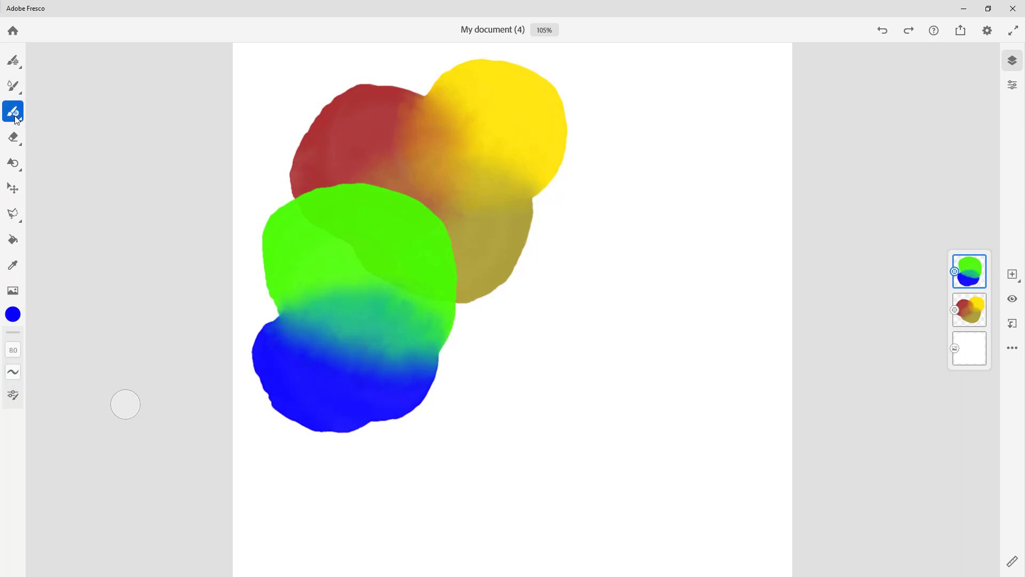
pyautogui.moveTo(470, 334)
pyautogui.mouseDown()
pyautogui.moveTo(452, 316)
pyautogui.moveTo(442, 274)
pyautogui.moveTo(557, 290)
pyautogui.mouseUp()
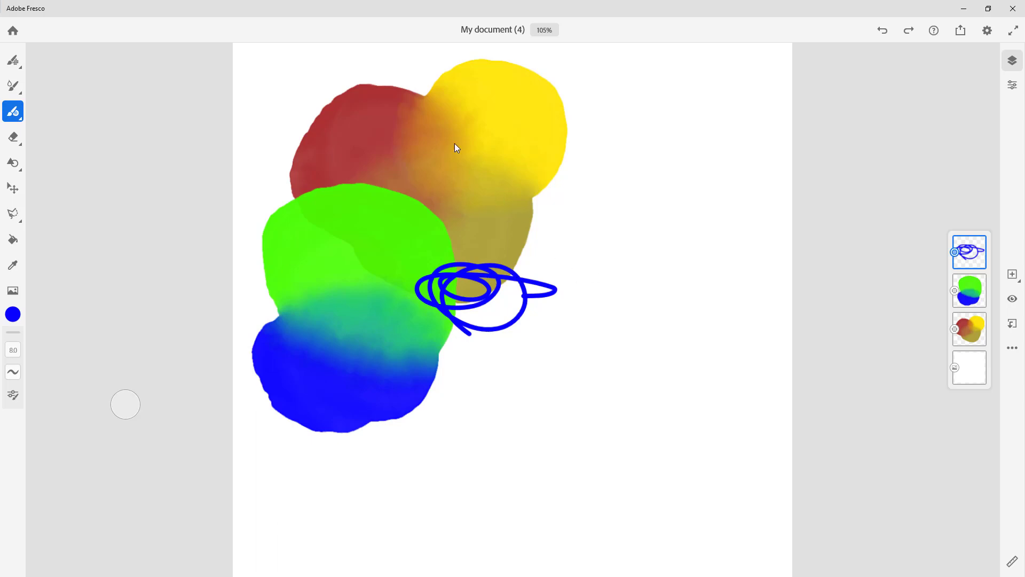
# Step: Move, enlarge and slightly rotate the blue scribble with Transform
pyautogui.click(12, 189)
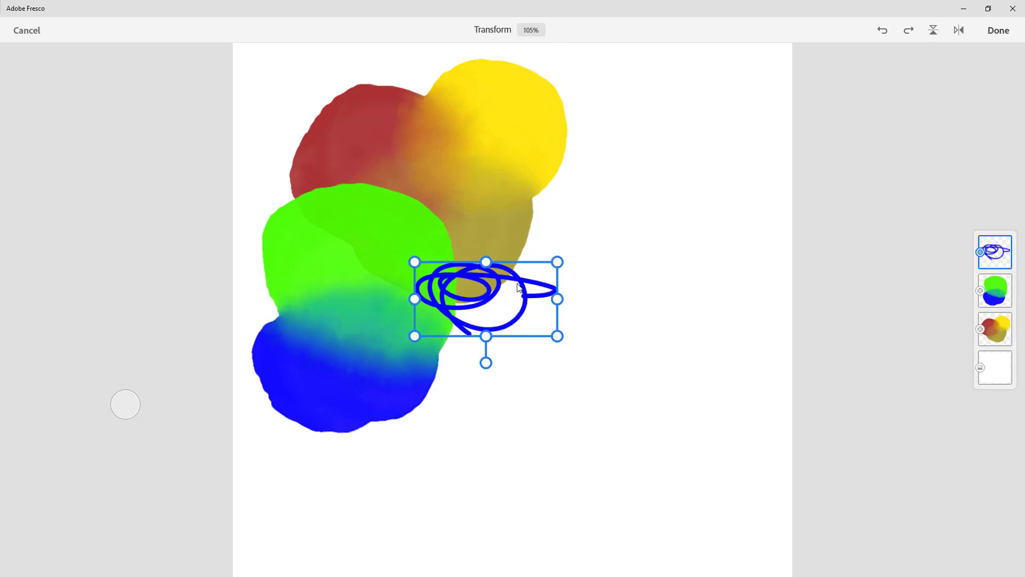
pyautogui.moveTo(518, 283)
pyautogui.mouseDown()
pyautogui.moveTo(632, 327)
pyautogui.moveTo(480, 243)
pyautogui.moveTo(534, 278)
pyautogui.mouseUp()
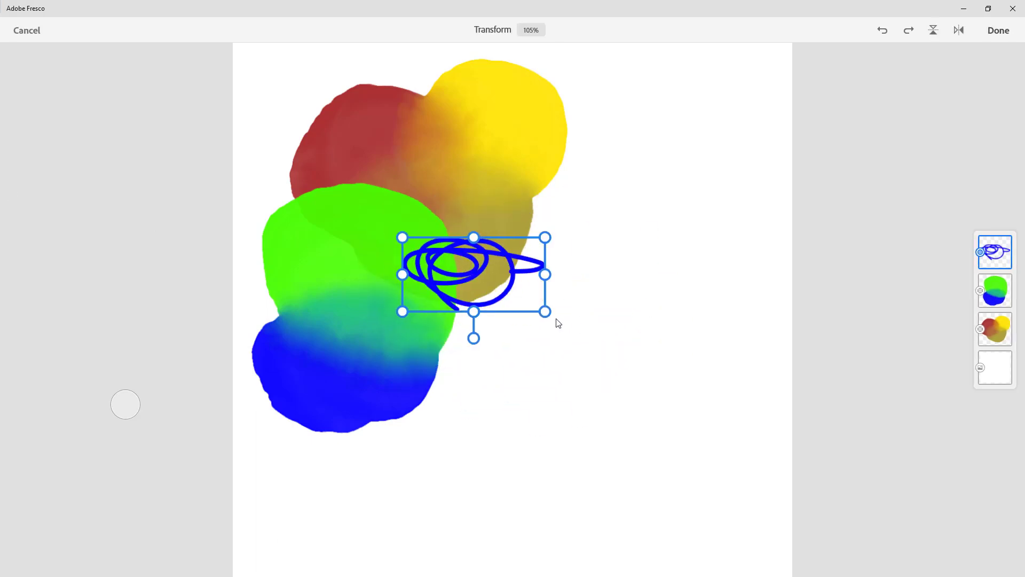
pyautogui.moveTo(549, 313); pyautogui.dragTo(581, 348)
pyautogui.moveTo(494, 357); pyautogui.dragTo(520, 355)
# Step: Nudge the green/blue blob upward and shift the red/yellow blobs down and right
pyautogui.click(1000, 293)
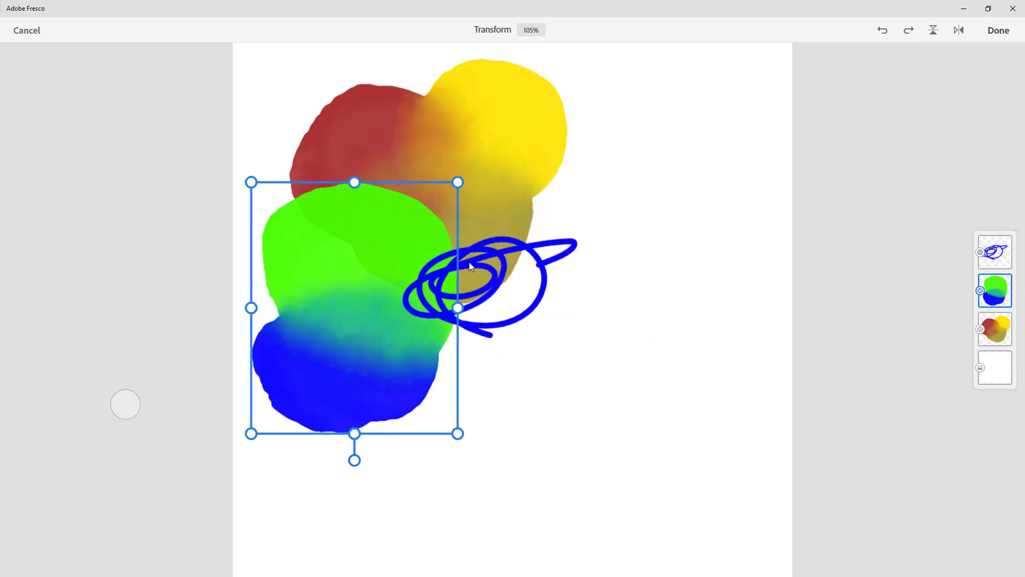
pyautogui.moveTo(343, 247); pyautogui.dragTo(379, 214)
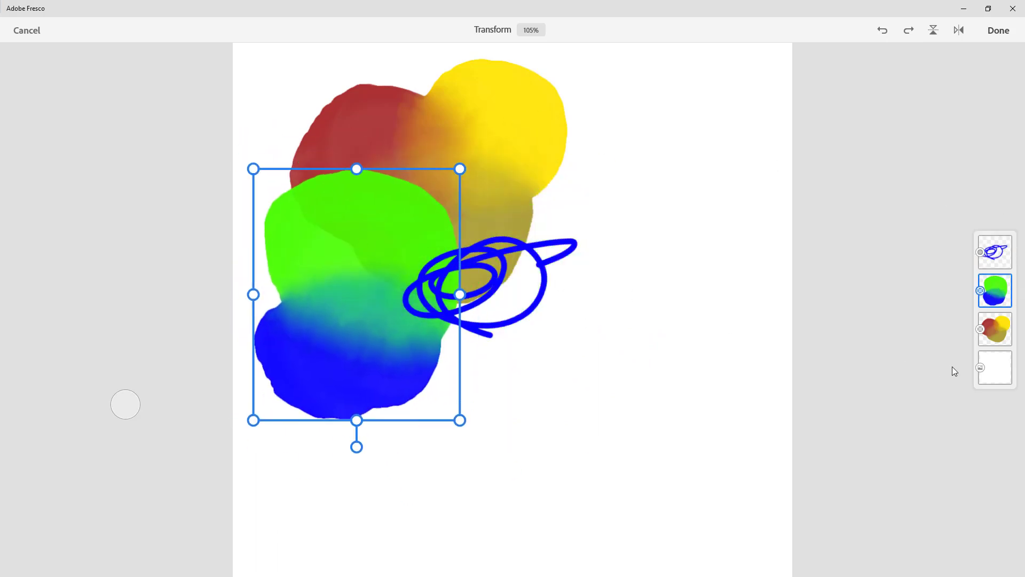
pyautogui.click(1008, 334)
pyautogui.moveTo(508, 133); pyautogui.dragTo(486, 143)
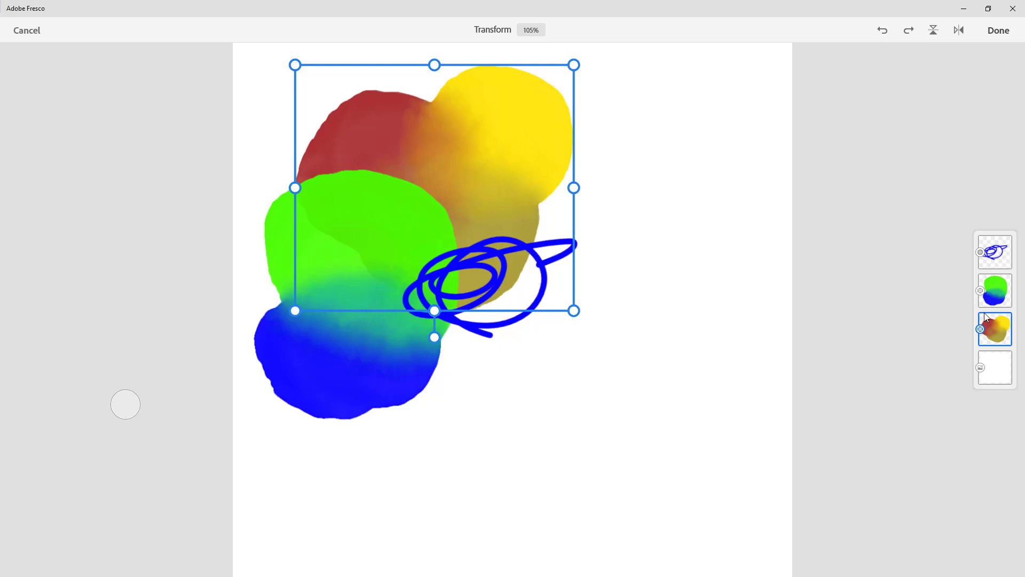
pyautogui.moveTo(500, 155)
pyautogui.mouseDown()
pyautogui.moveTo(550, 163)
pyautogui.moveTo(499, 154)
pyautogui.mouseUp()
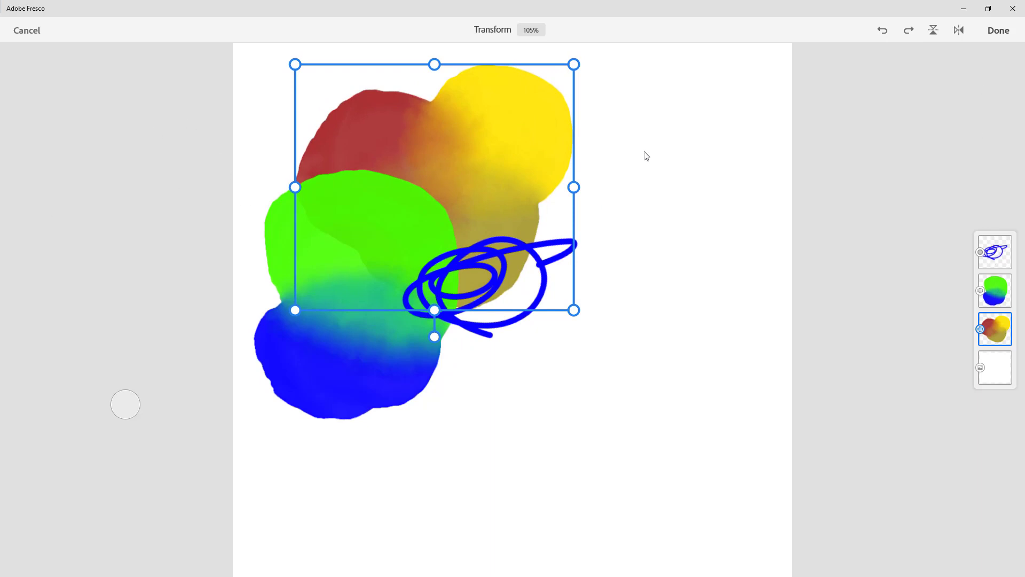
# Step: Apply the transforms, then drag red/yellow to the top and green/blue above the scribble
pyautogui.click(997, 32)
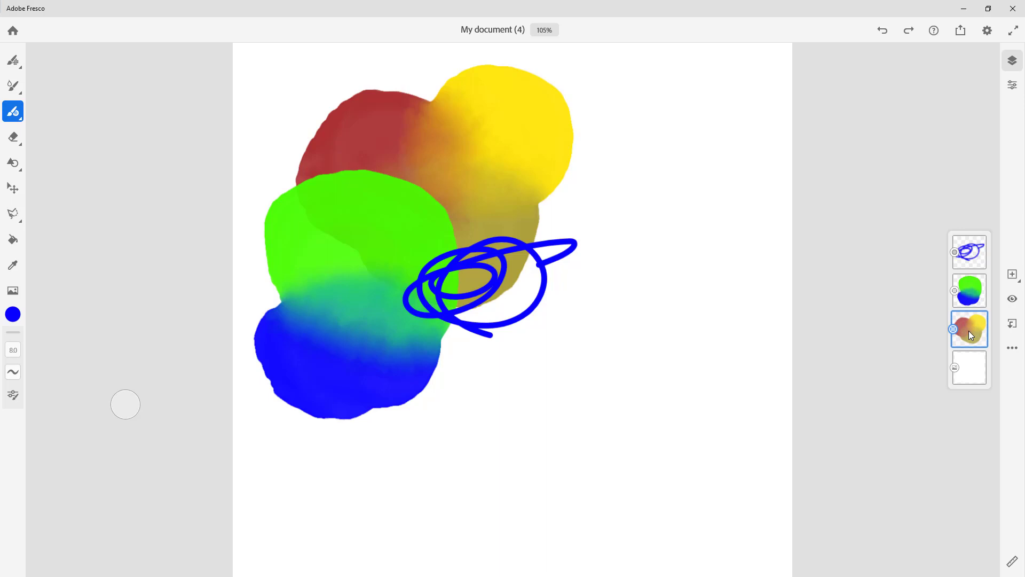
pyautogui.moveTo(971, 335)
pyautogui.mouseDown()
pyautogui.moveTo(959, 272)
pyautogui.moveTo(969, 253)
pyautogui.mouseUp()
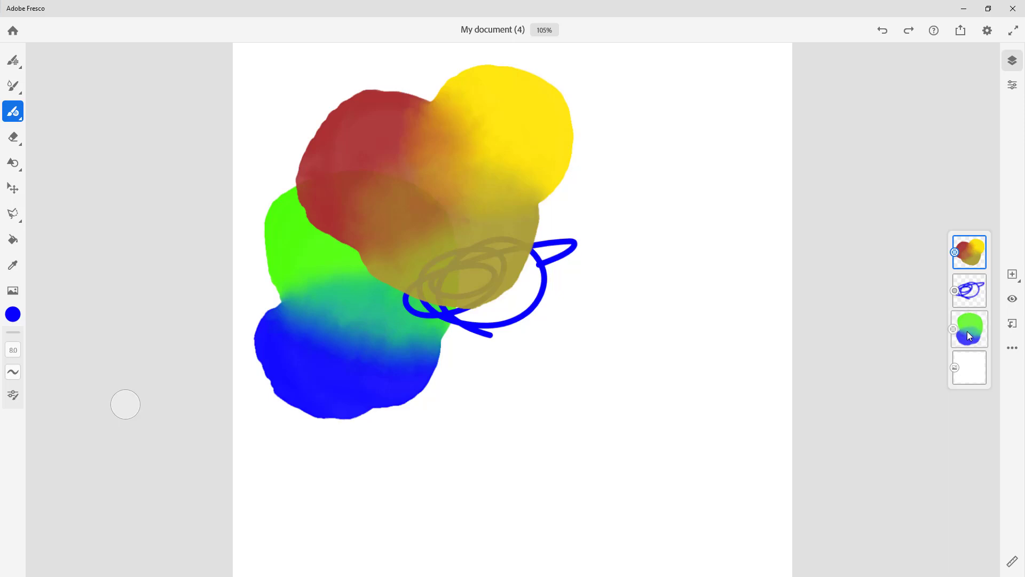
pyautogui.moveTo(967, 331); pyautogui.dragTo(966, 290)
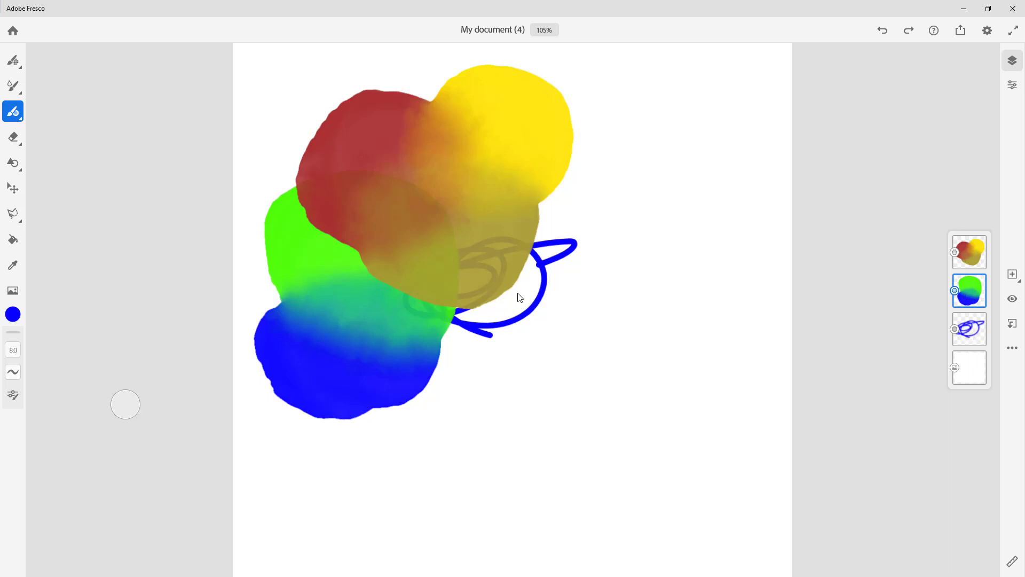
# Step: Shrink the green/blue blob, rotate it about 33 degrees, and move it under the yellow blob
pyautogui.click(12, 188)
pyautogui.moveTo(462, 169); pyautogui.dragTo(411, 222)
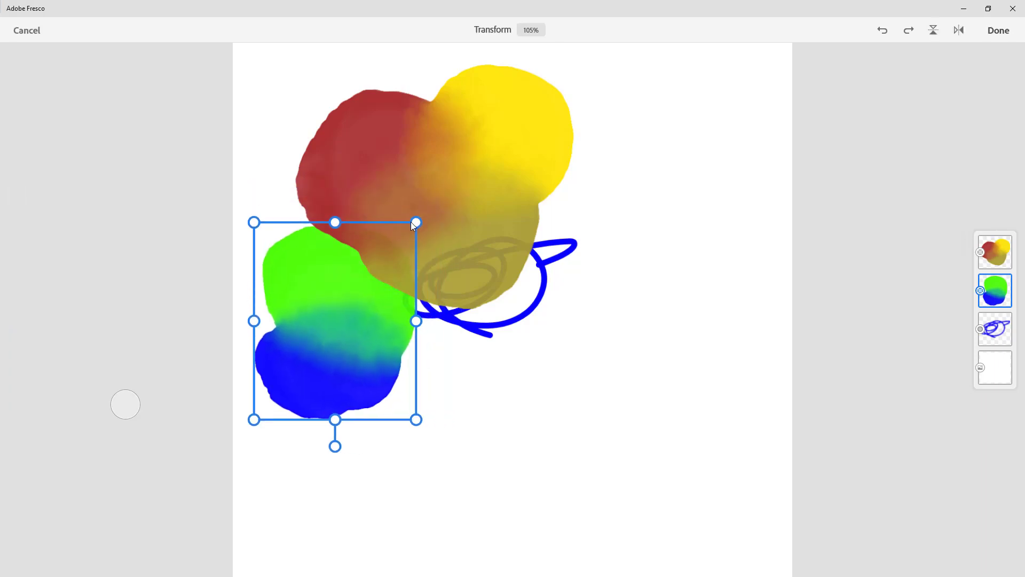
pyautogui.moveTo(348, 317); pyautogui.dragTo(572, 319)
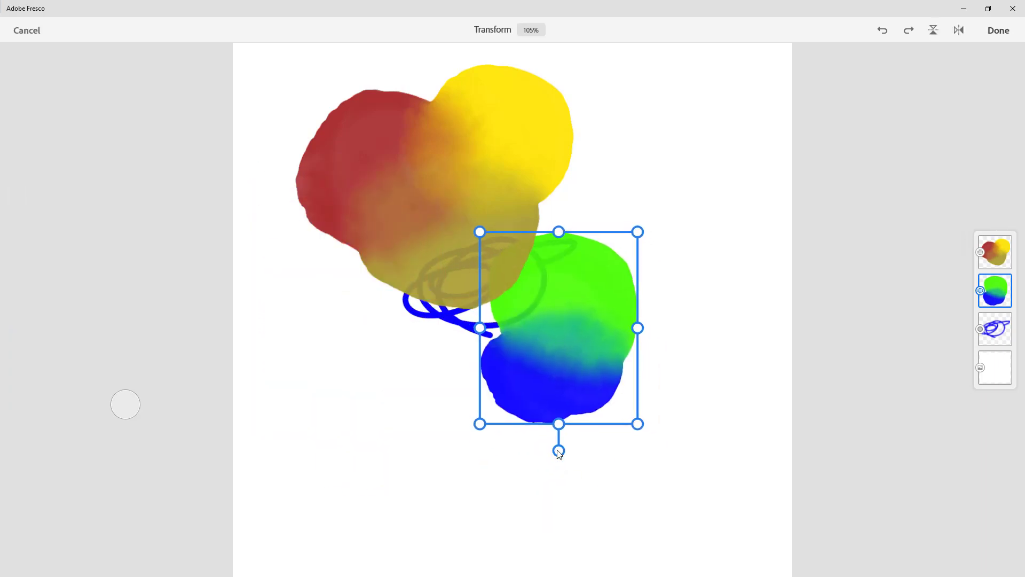
pyautogui.moveTo(558, 450); pyautogui.dragTo(636, 450)
pyautogui.moveTo(585, 370); pyautogui.dragTo(526, 350)
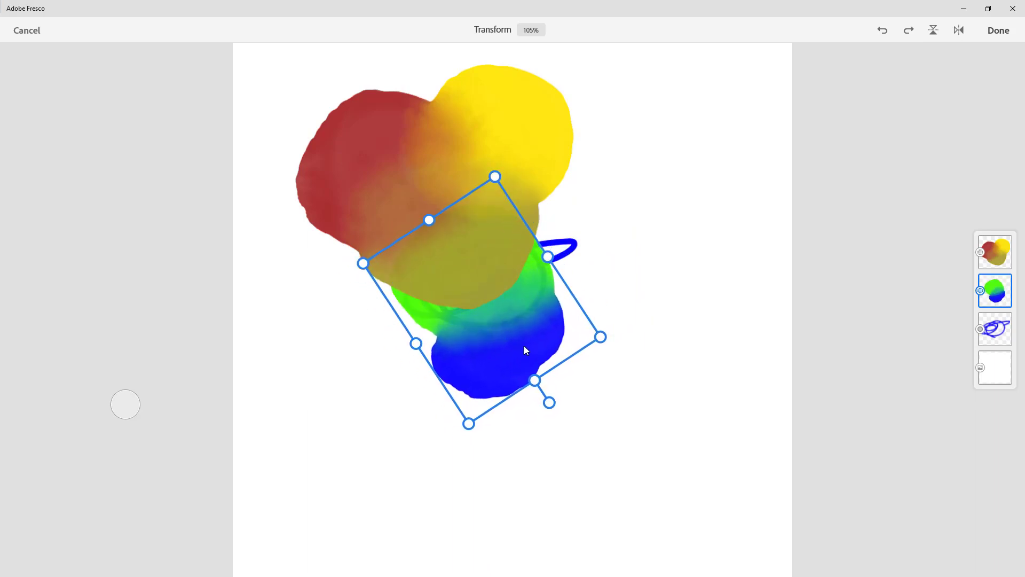
# Step: Commit the green/blue blob's transform with Done
pyautogui.click(991, 33)
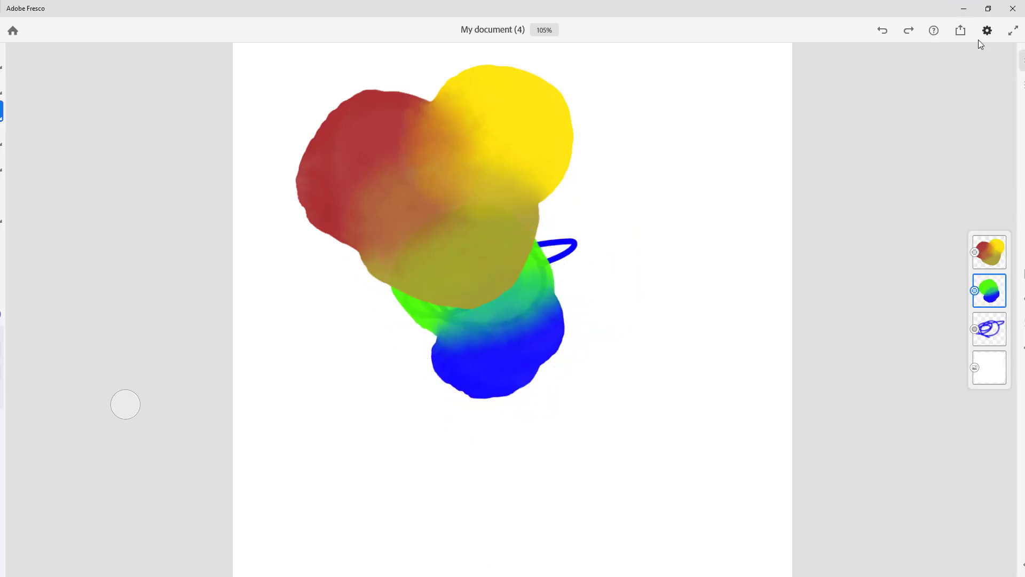